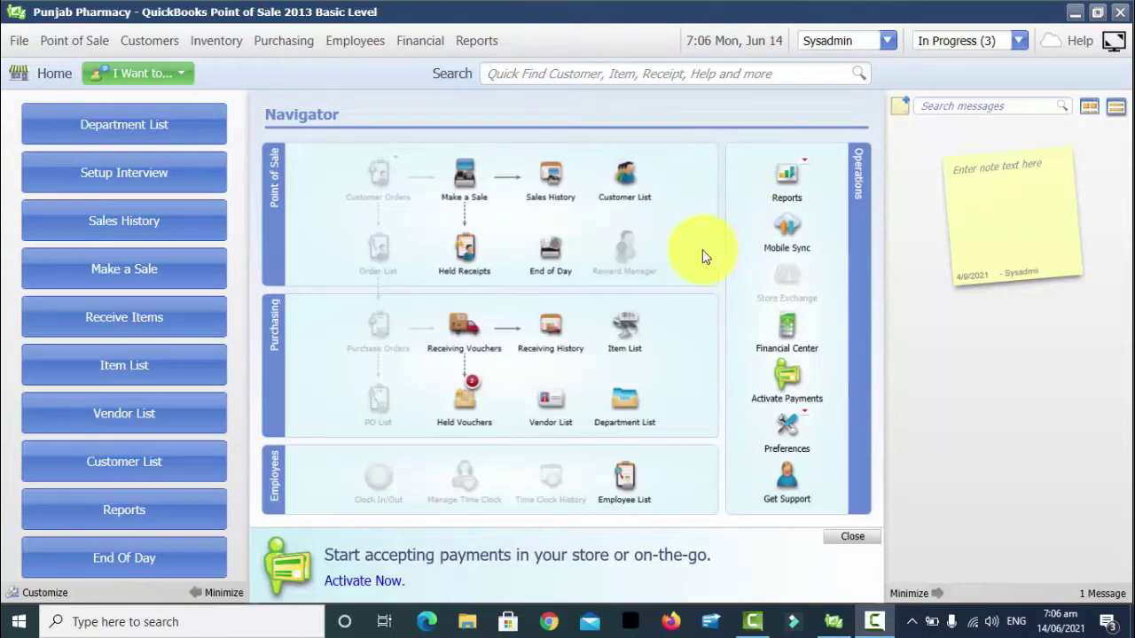
Back up the Punjab Pharmacy company data to the default backup location and finish
{"action": "left_click", "coordinate": [16, 44]}
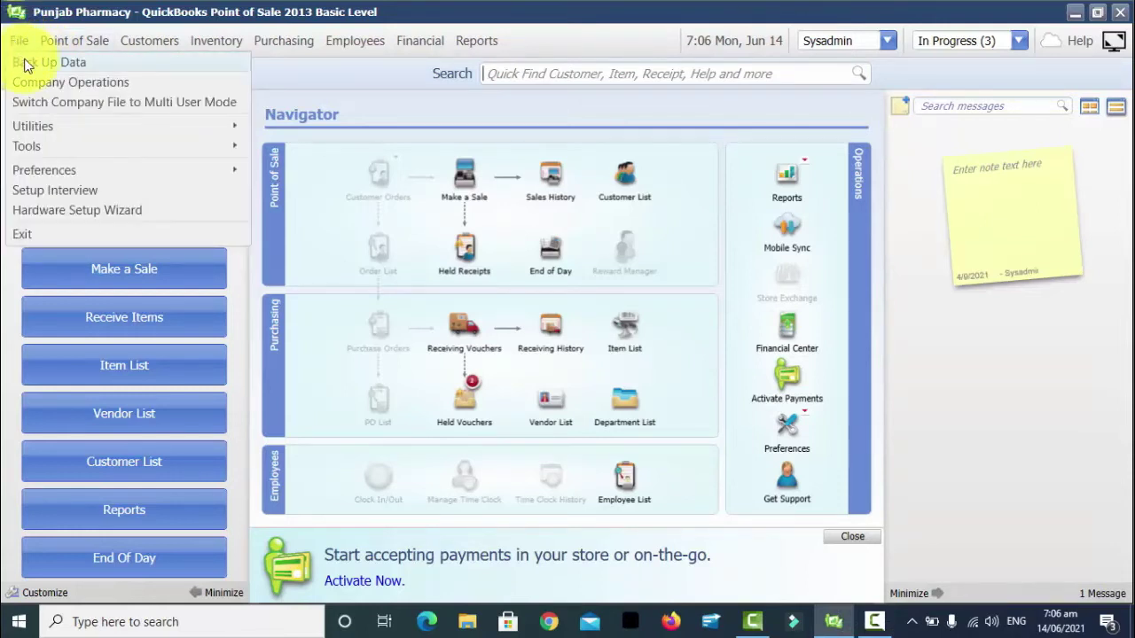
{"action": "left_click", "coordinate": [39, 64]}
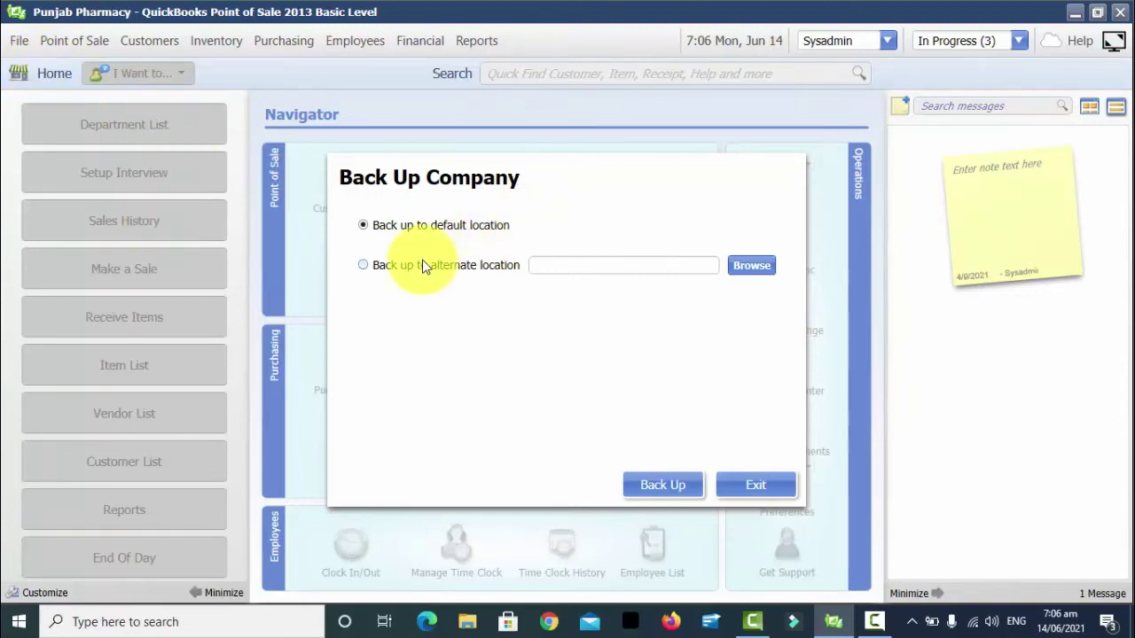
{"action": "left_click", "coordinate": [381, 264]}
{"action": "left_click", "coordinate": [746, 275]}
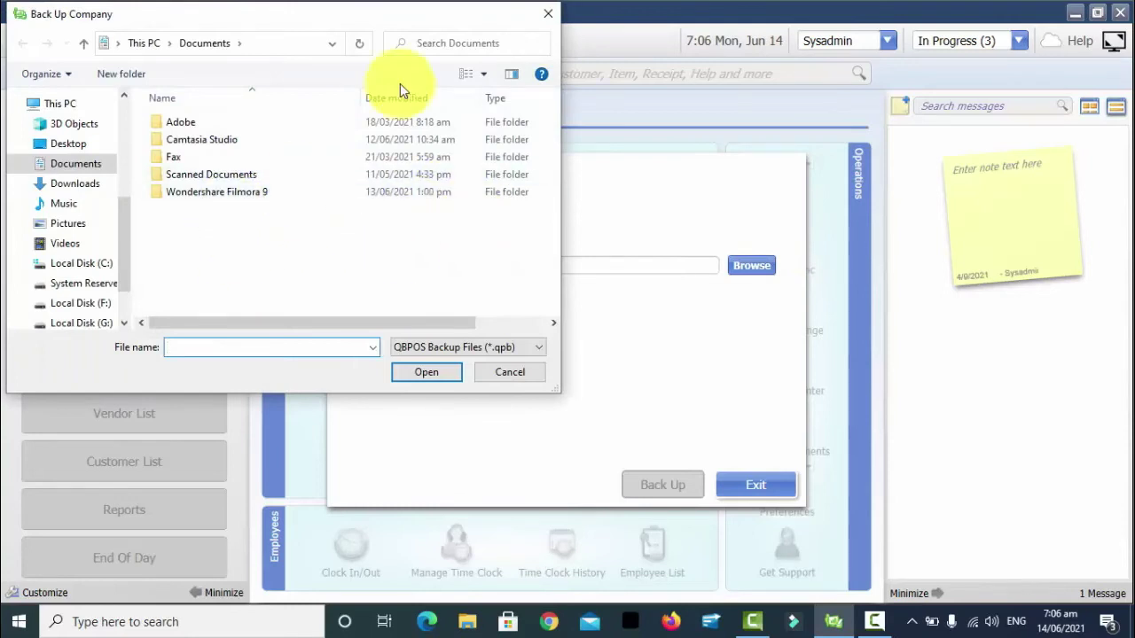
{"action": "left_click", "coordinate": [548, 13]}
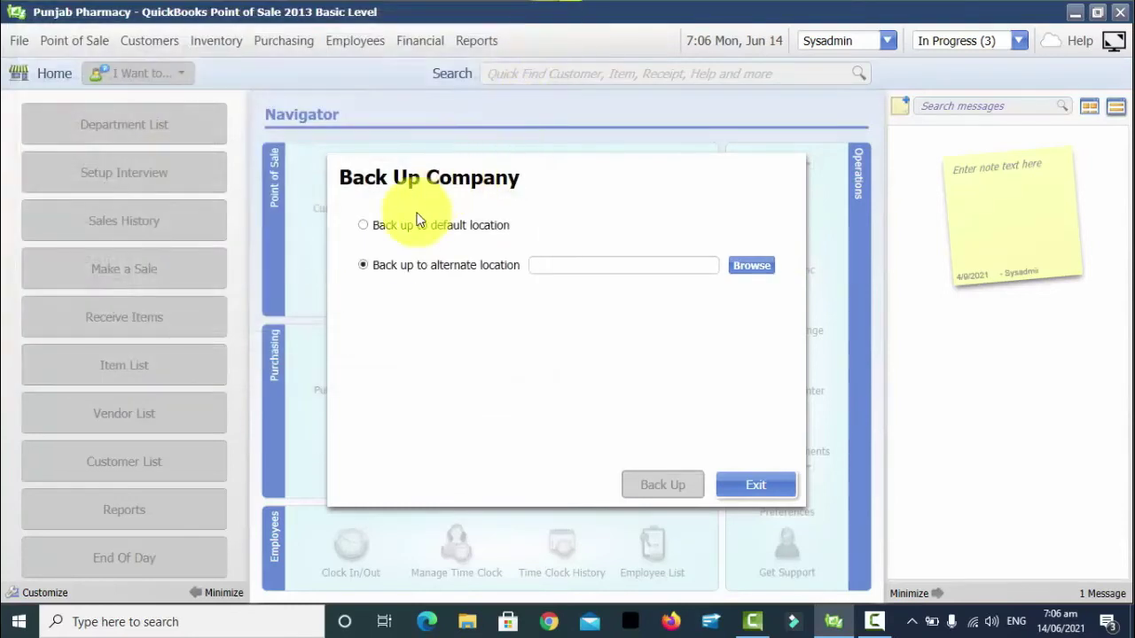
{"action": "left_click", "coordinate": [390, 227]}
{"action": "left_click", "coordinate": [665, 485]}
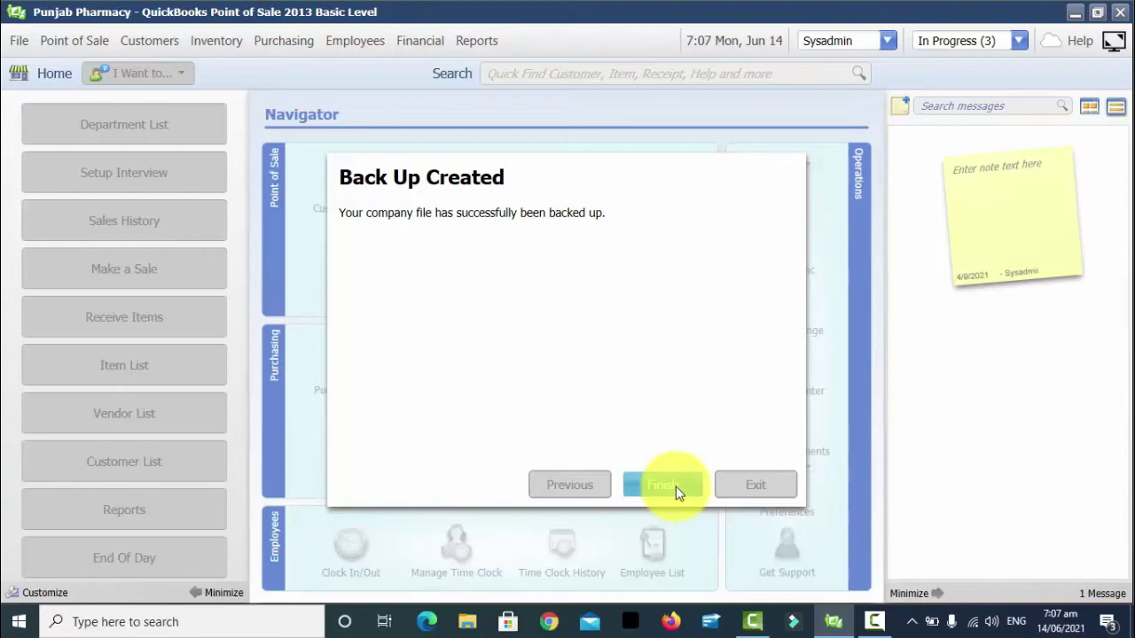
{"action": "left_click", "coordinate": [675, 486]}
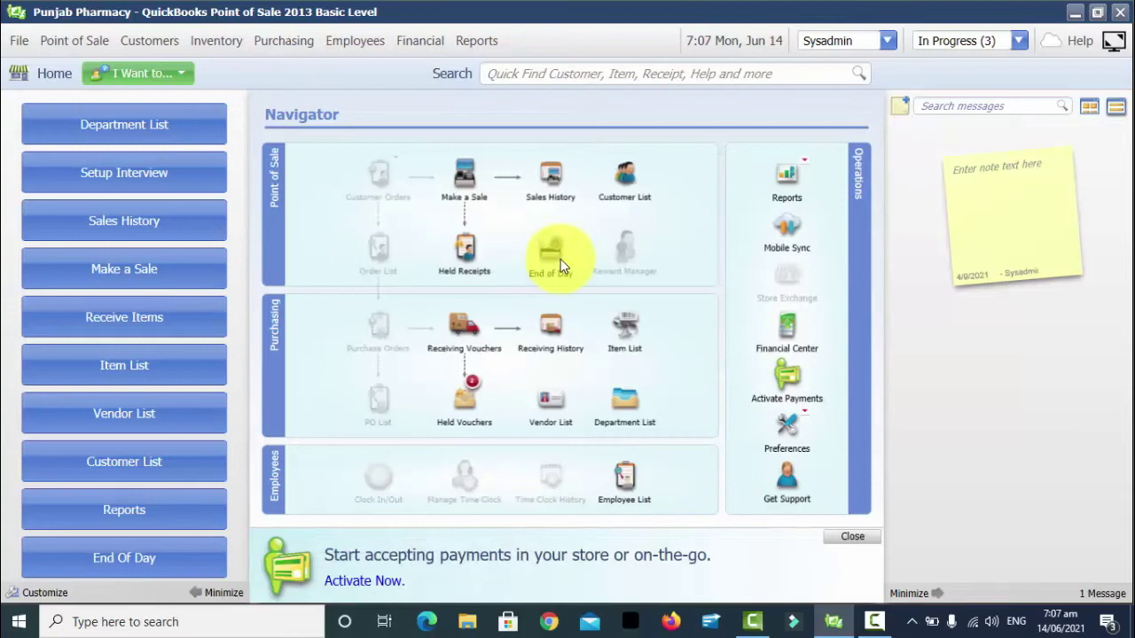
Exit Point of Sale, relaunch it from the desktop, and focus the Sysadmin password field
{"action": "left_click", "coordinate": [19, 41]}
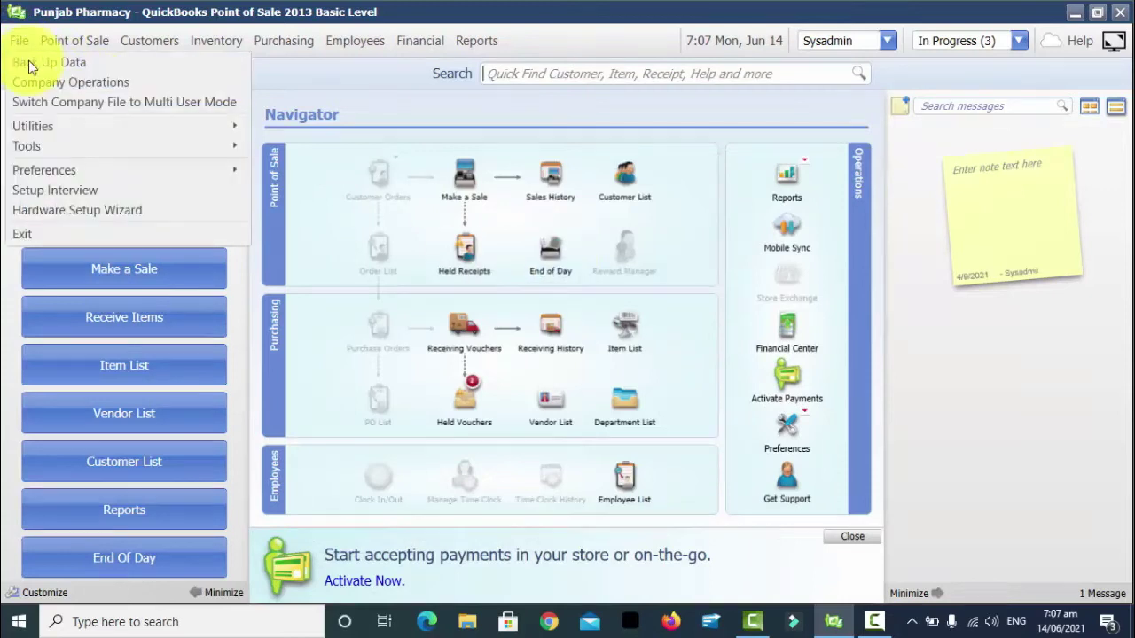
{"action": "left_click", "coordinate": [499, 116]}
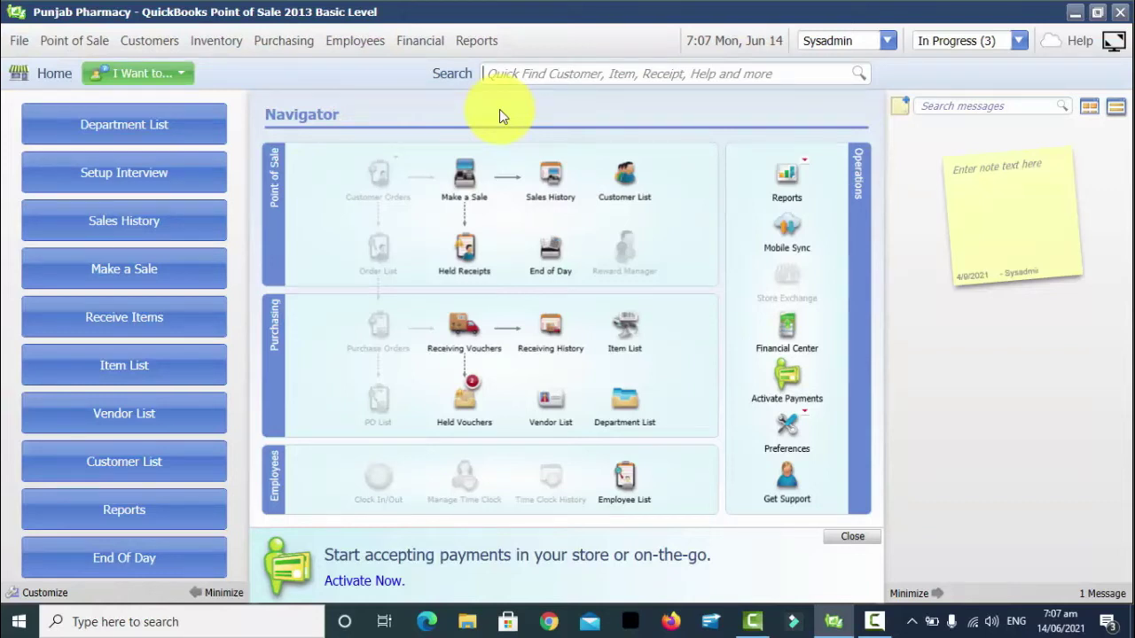
{"action": "left_click", "coordinate": [1120, 12]}
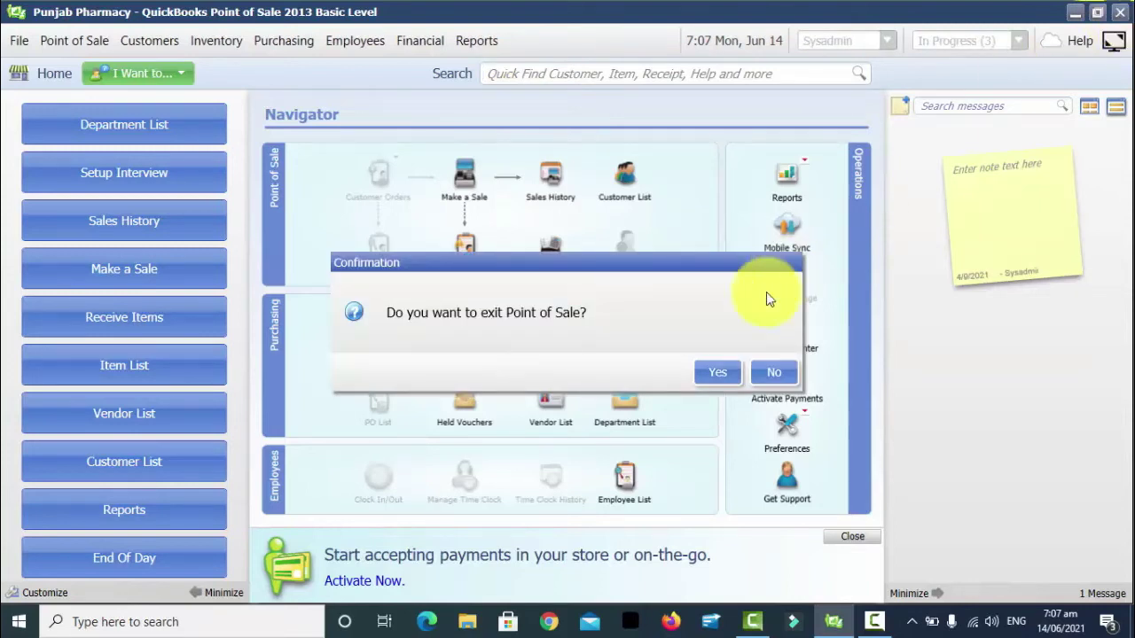
{"action": "left_click", "coordinate": [717, 373]}
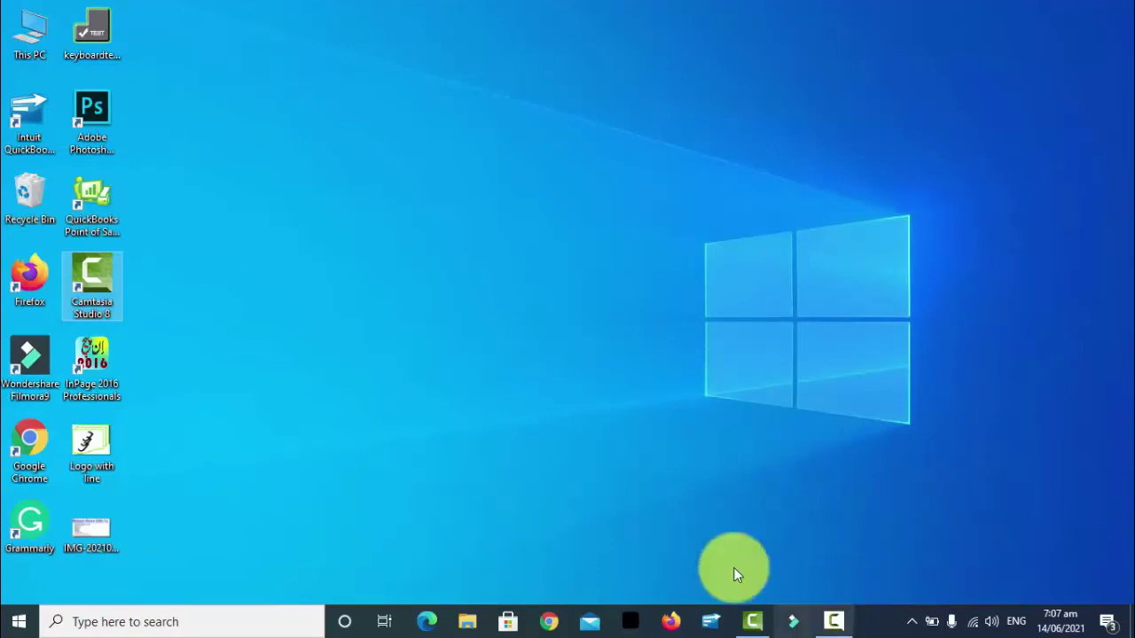
{"action": "left_click", "coordinate": [84, 201]}
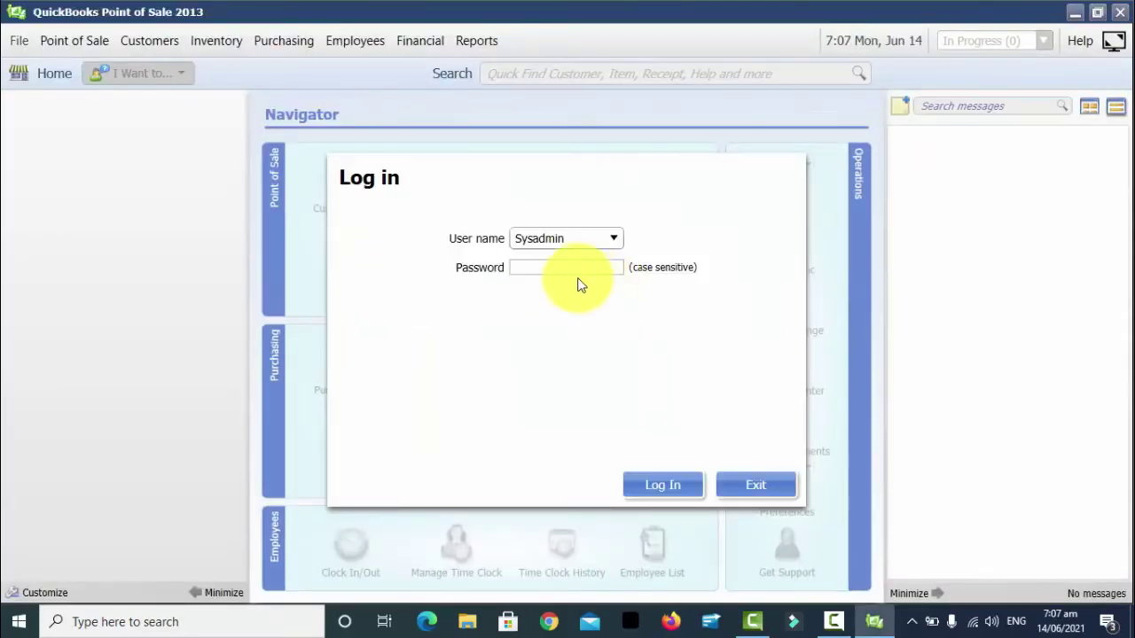
{"action": "left_click", "coordinate": [577, 264]}
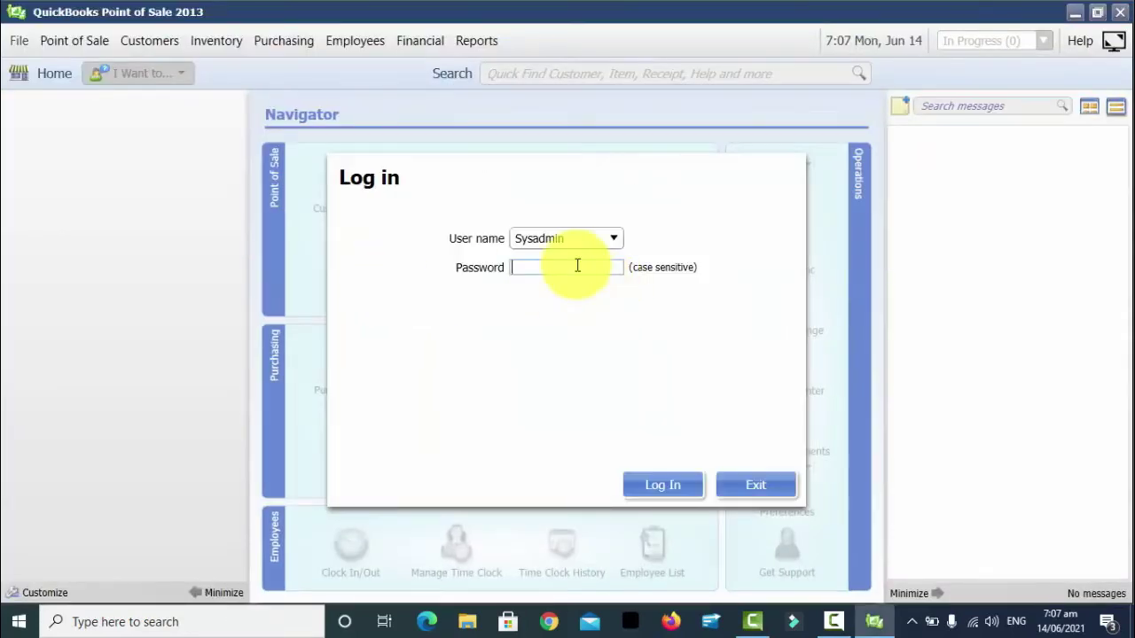
Log in as Sysadmin with the password, view the Department List, then return Home
{"action": "type", "text": "123"}
{"action": "key", "text": "Return"}
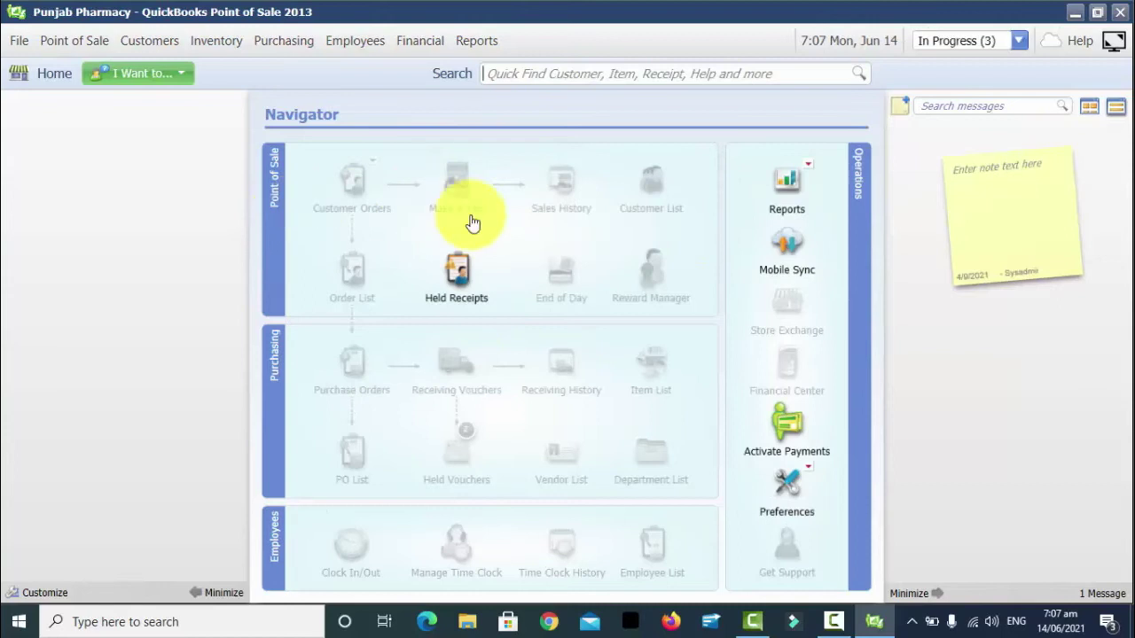
{"action": "left_click", "coordinate": [202, 114]}
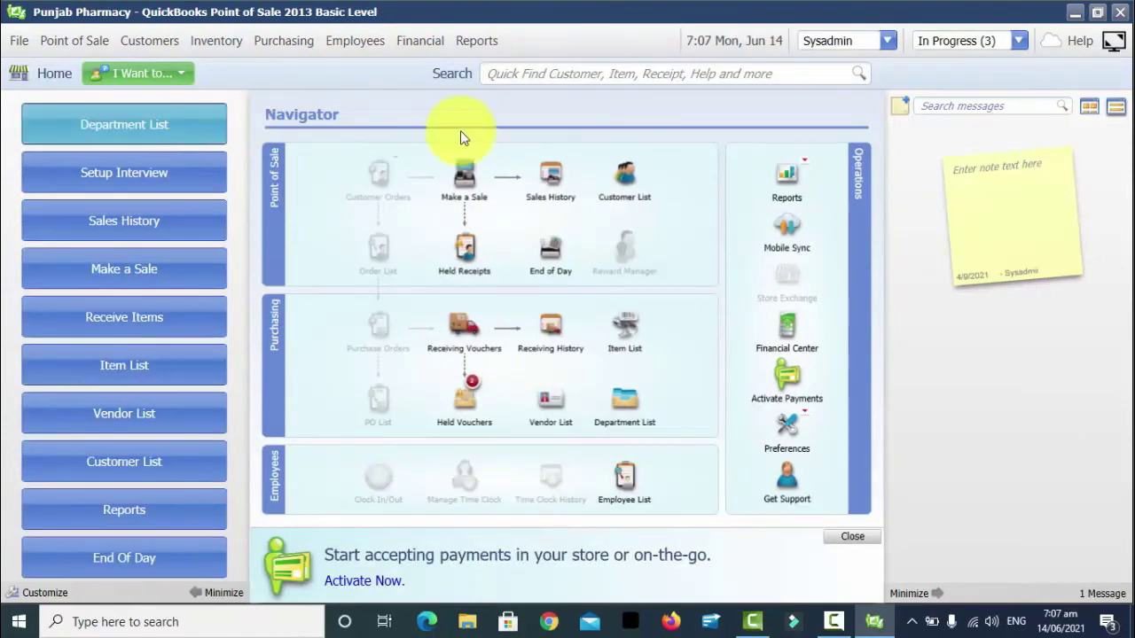
{"action": "left_click", "coordinate": [55, 73]}
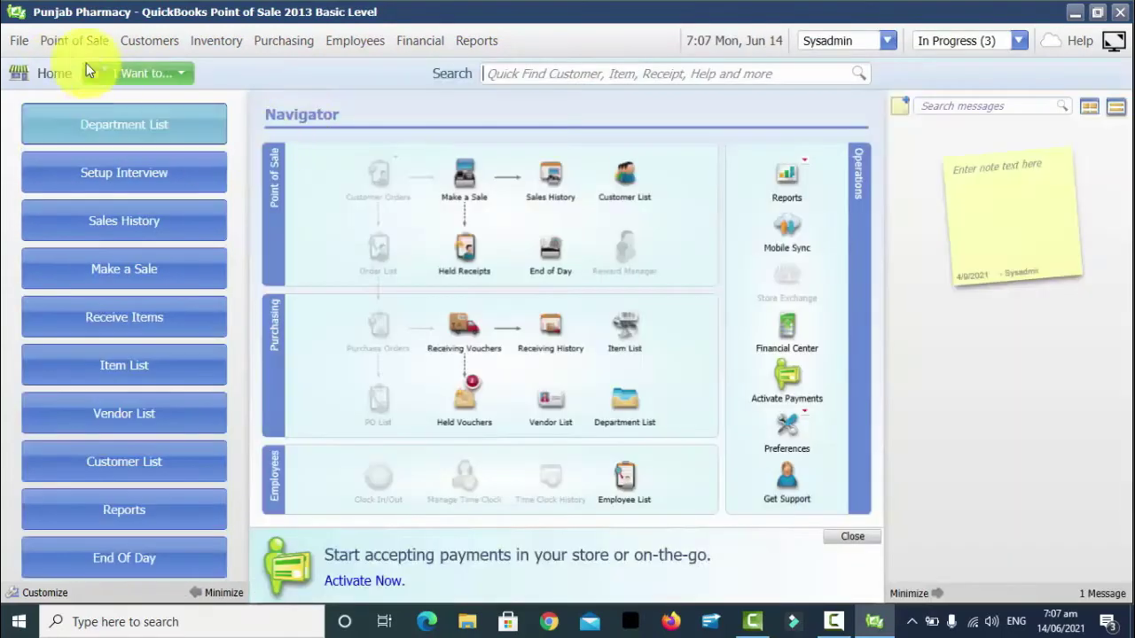
Exit Point of Sale and log back in as Sysadmin with the password
{"action": "left_click", "coordinate": [1119, 13]}
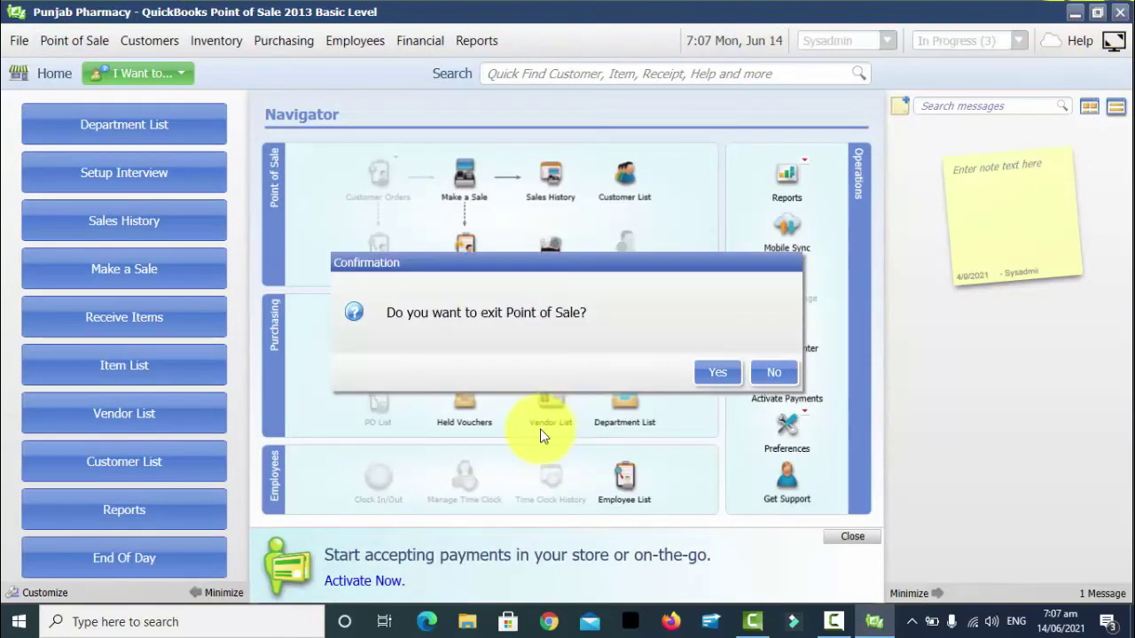
{"action": "left_click", "coordinate": [727, 373]}
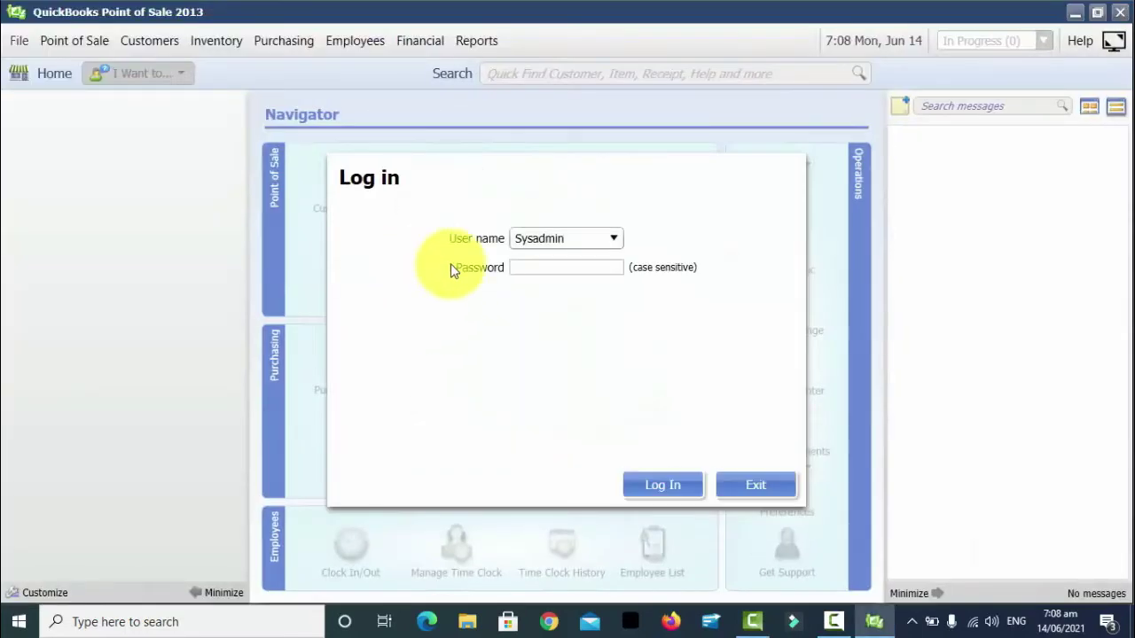
{"action": "type", "text": "••"}
{"action": "key", "text": "Return"}
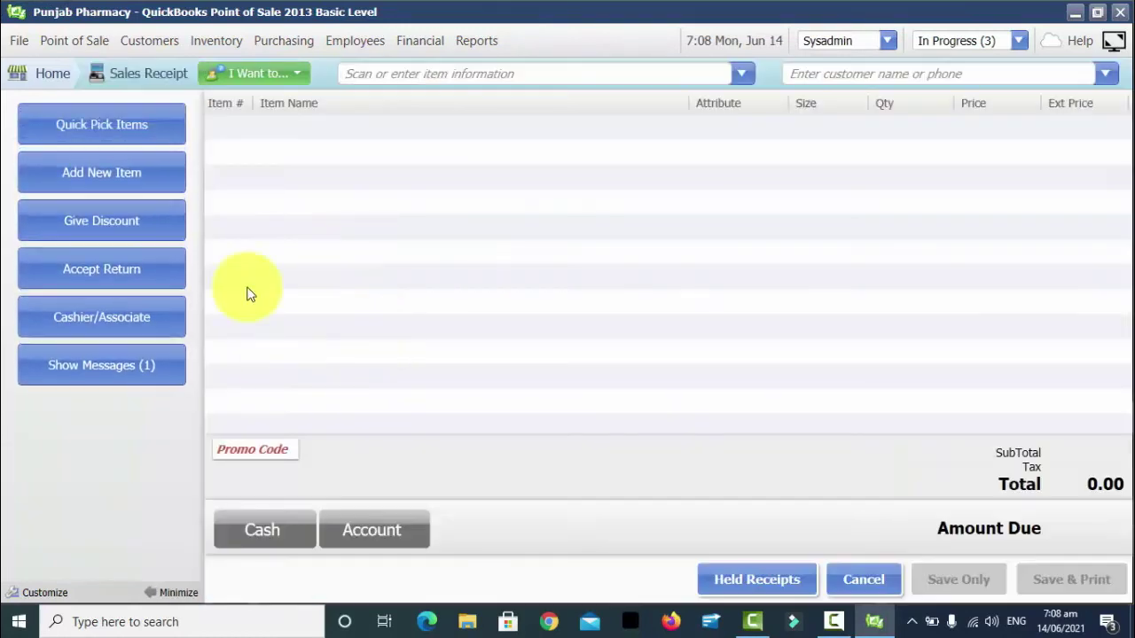
Add Panadol Serup to the receipt and set the customer to Sale, Retail
{"action": "type", "text": "pana"}
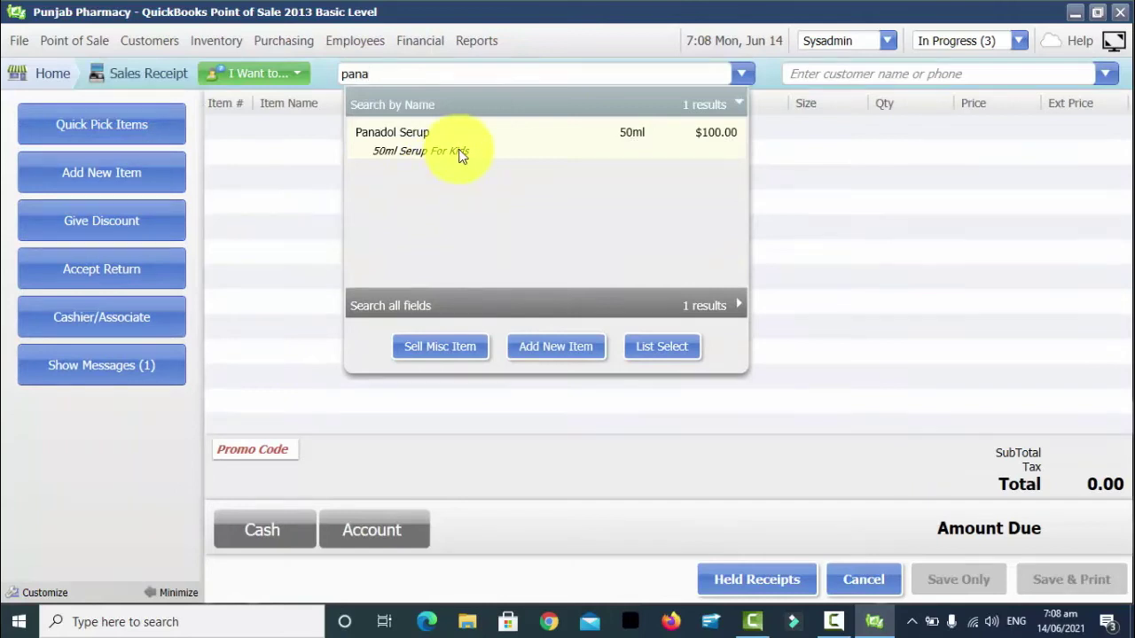
{"action": "left_click", "coordinate": [458, 151]}
{"action": "type", "text": "ret"}
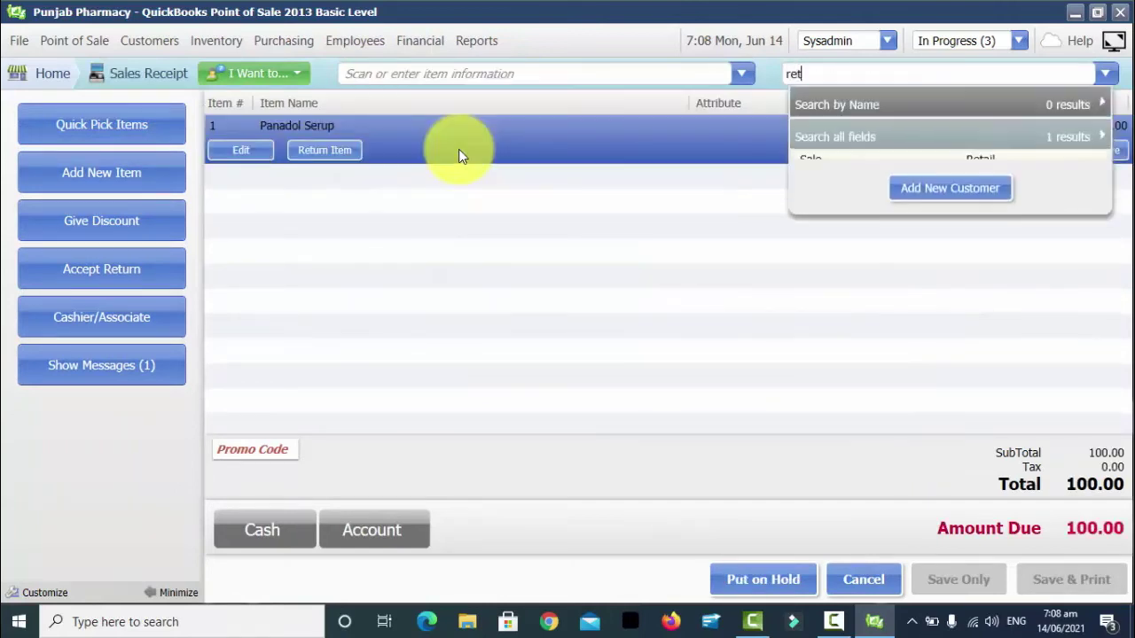
{"action": "key", "text": "Down"}
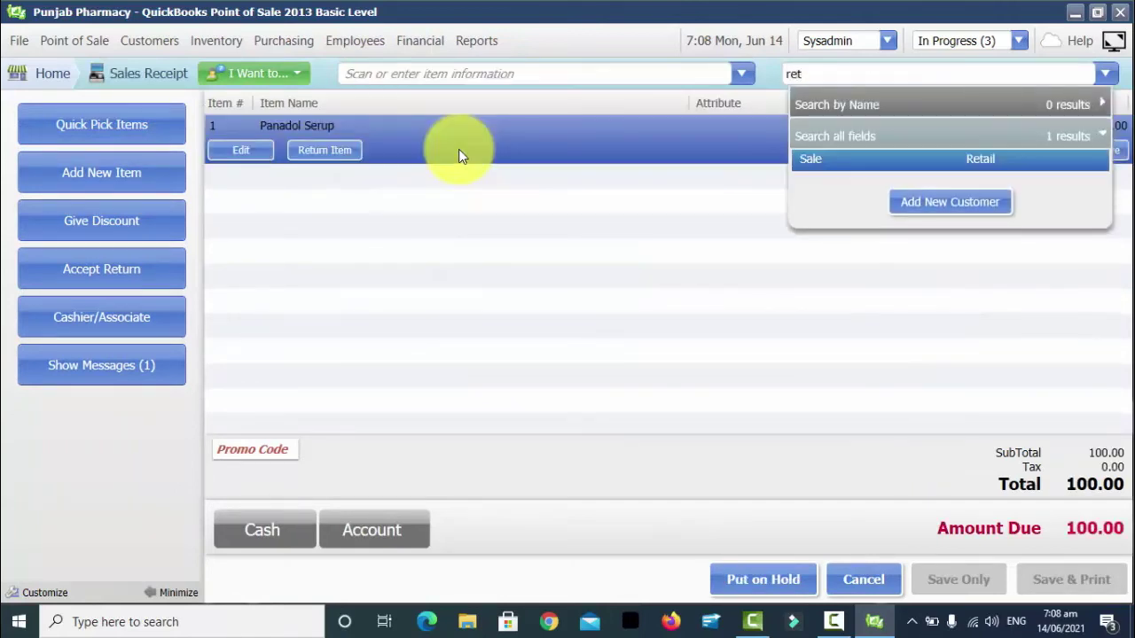
{"action": "key", "text": "Return"}
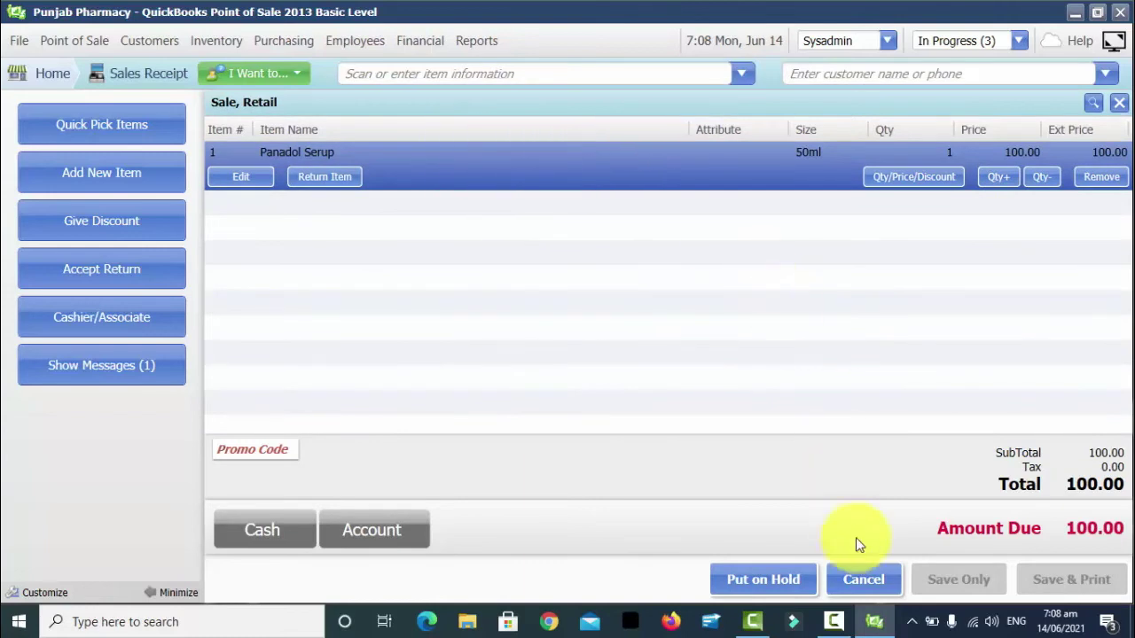
Enter promo code 01234 on the receipt after the missing promo code warning
{"action": "left_click", "coordinate": [299, 530]}
{"action": "left_click", "coordinate": [784, 399]}
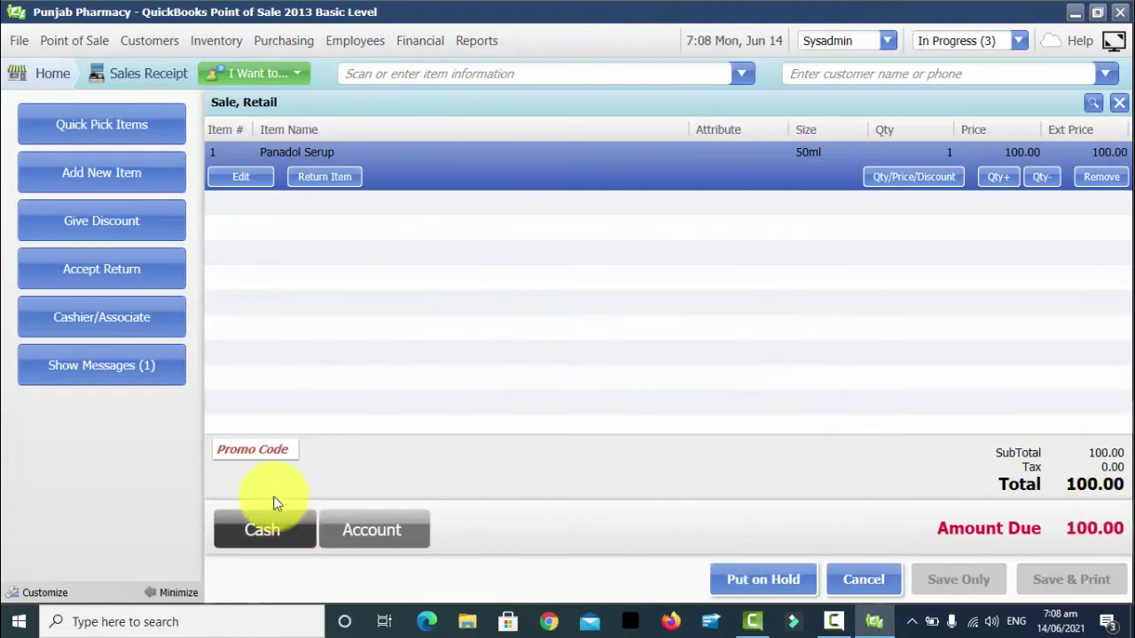
{"action": "left_click", "coordinate": [276, 446]}
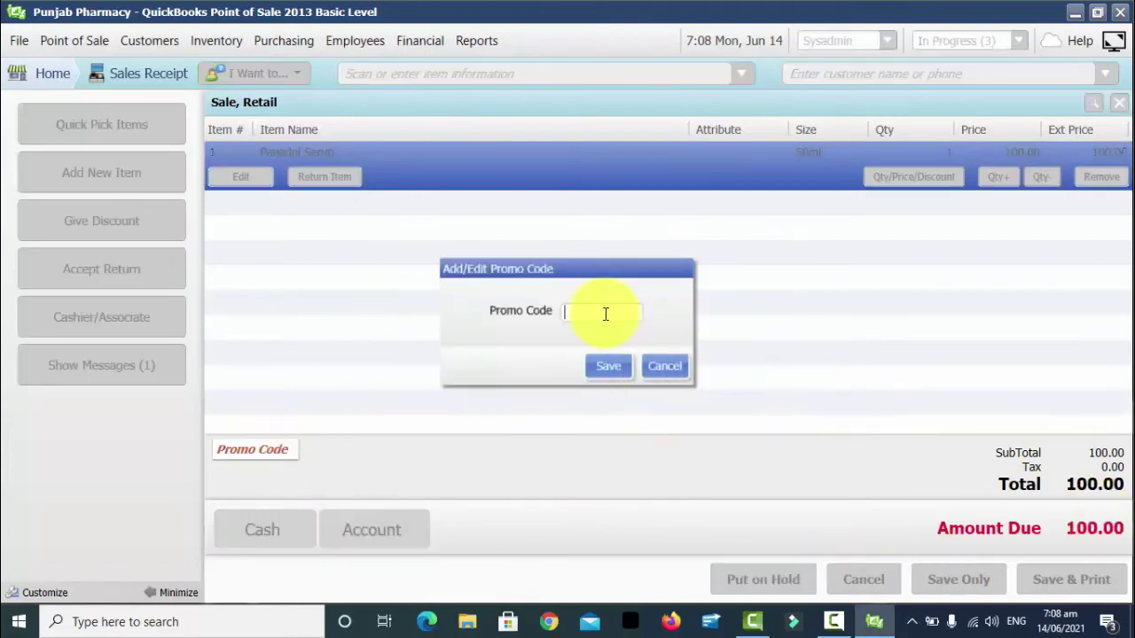
{"action": "type", "text": "01234"}
{"action": "left_click", "coordinate": [602, 368]}
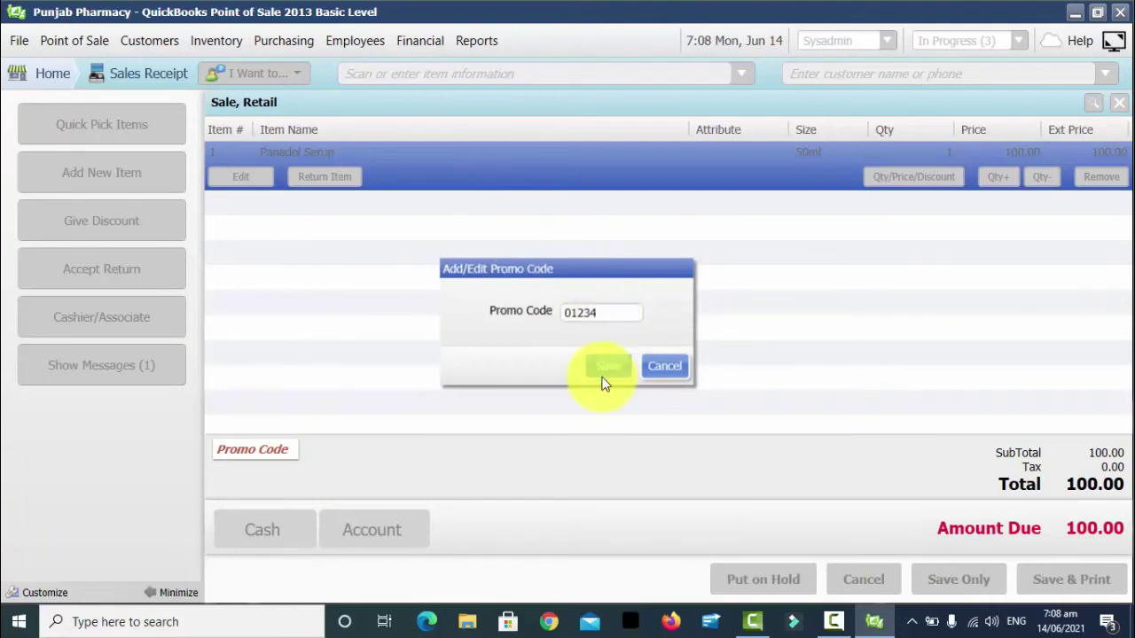
Take a 100.00 cash payment, save the sale, and return Home
{"action": "left_click", "coordinate": [262, 536]}
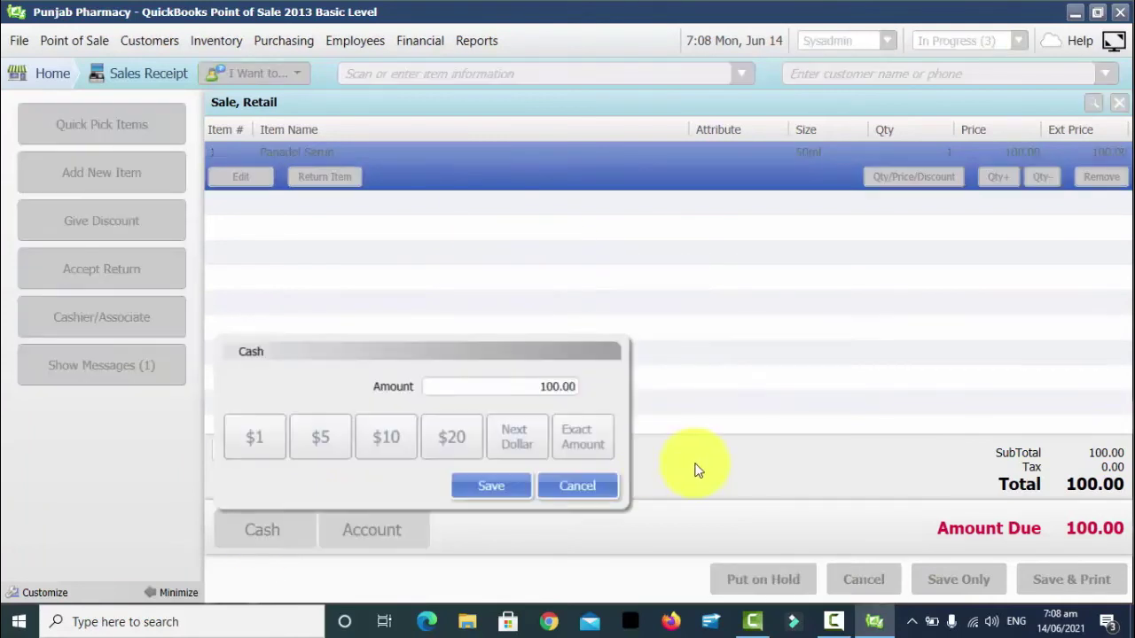
{"action": "left_click", "coordinate": [488, 490]}
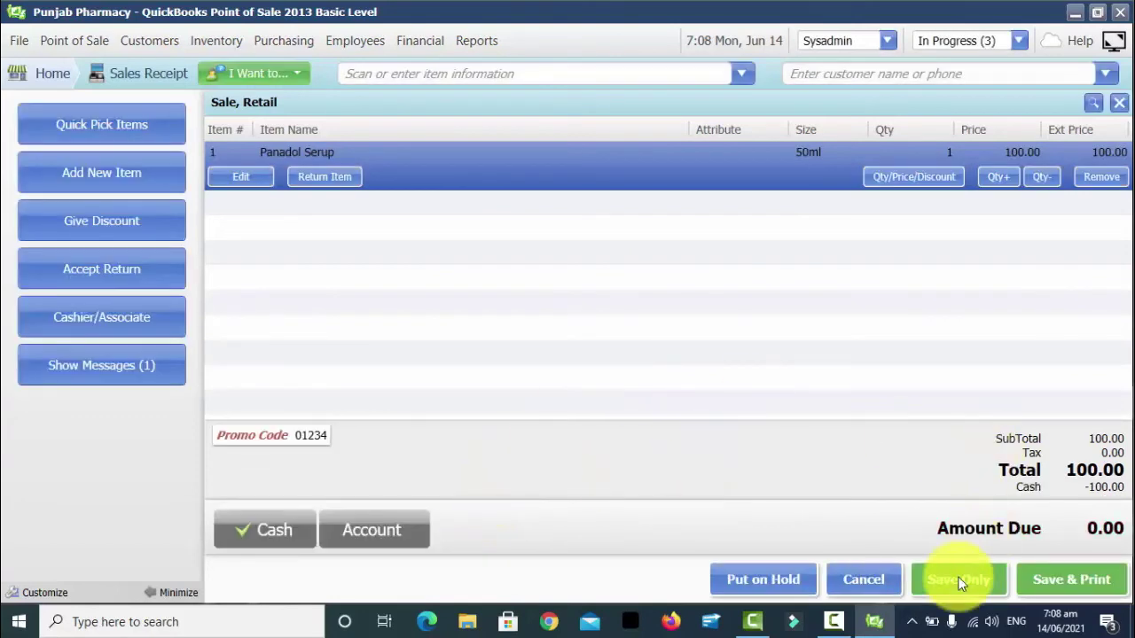
{"action": "left_click", "coordinate": [958, 580]}
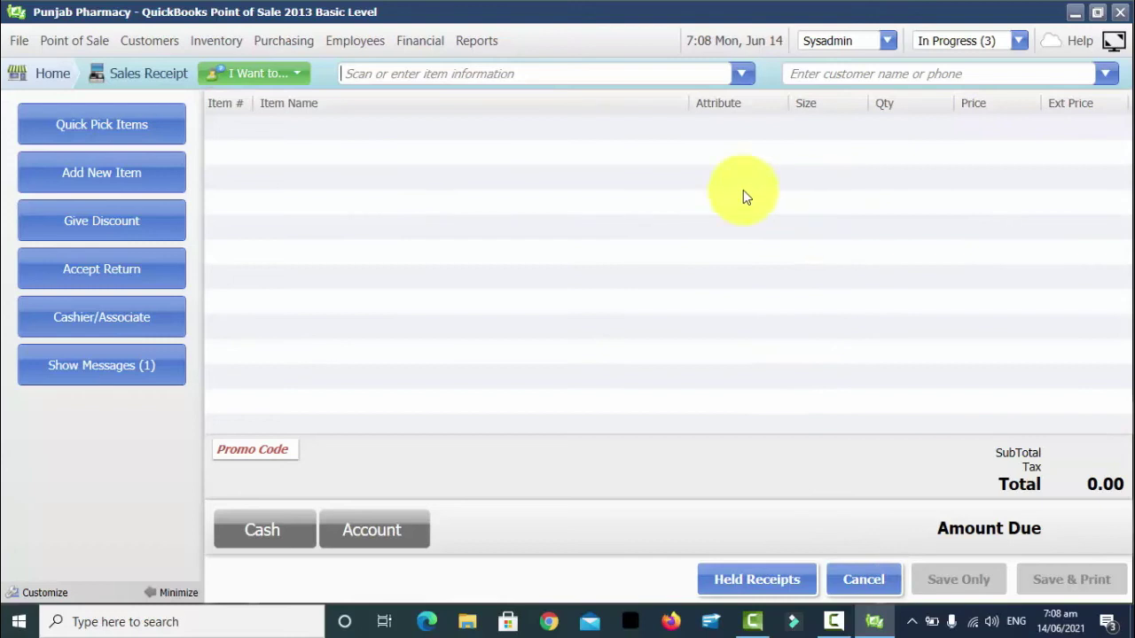
{"action": "key", "text": "Return"}
{"action": "key", "text": "Escape"}
{"action": "key", "text": "Escape"}
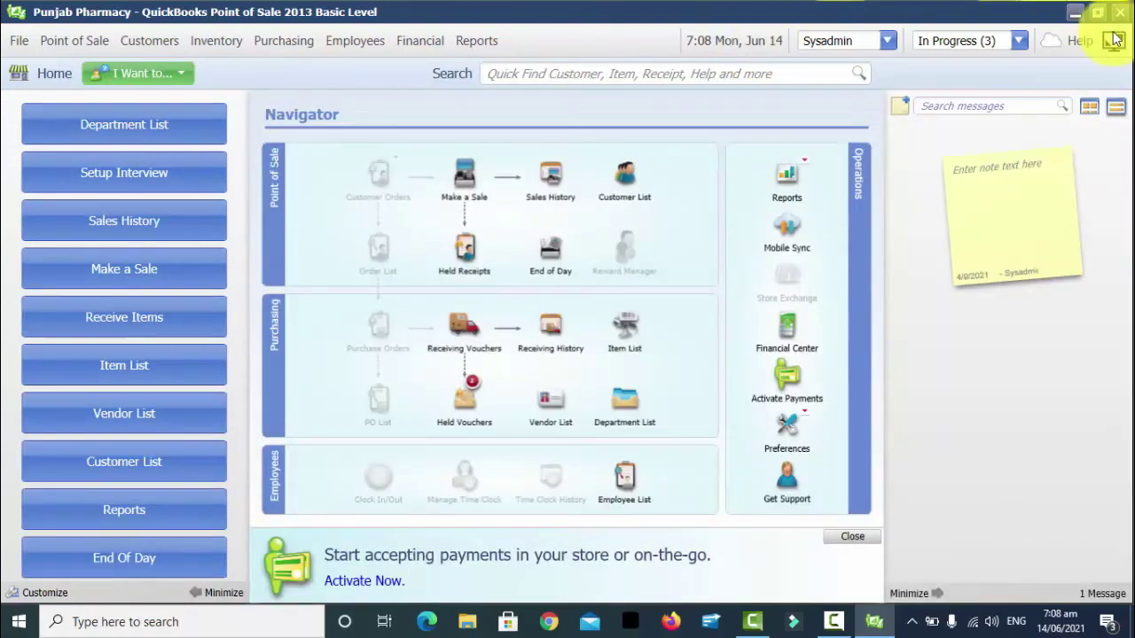
Restart Point of Sale, log back in as Sysadmin, and bring up the File menu
{"action": "left_click", "coordinate": [1120, 17]}
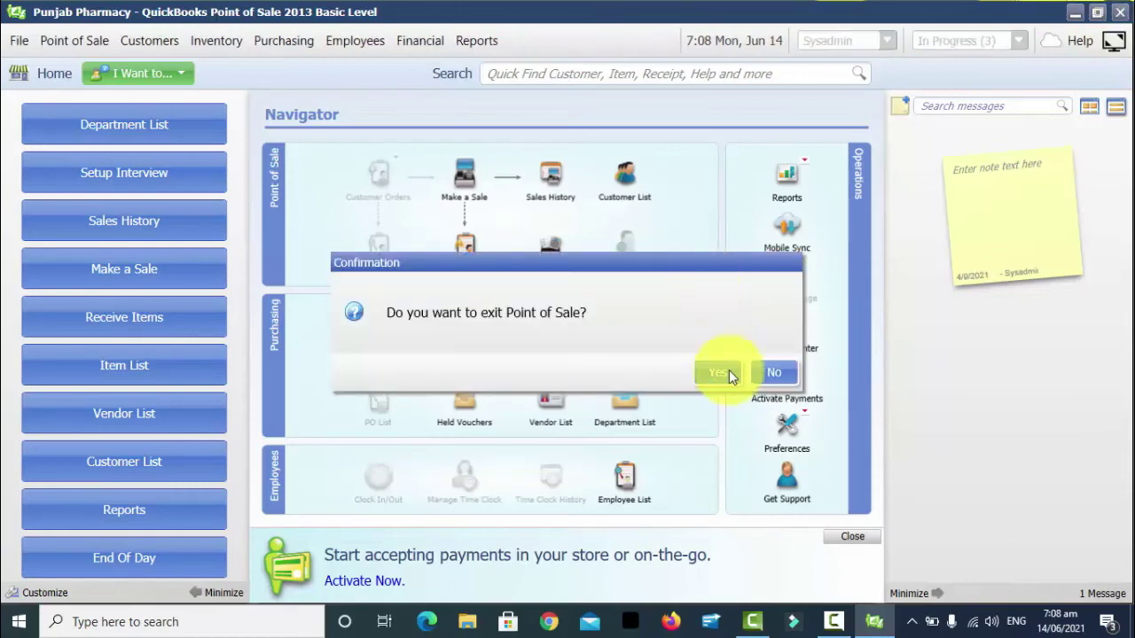
{"action": "left_click", "coordinate": [719, 374]}
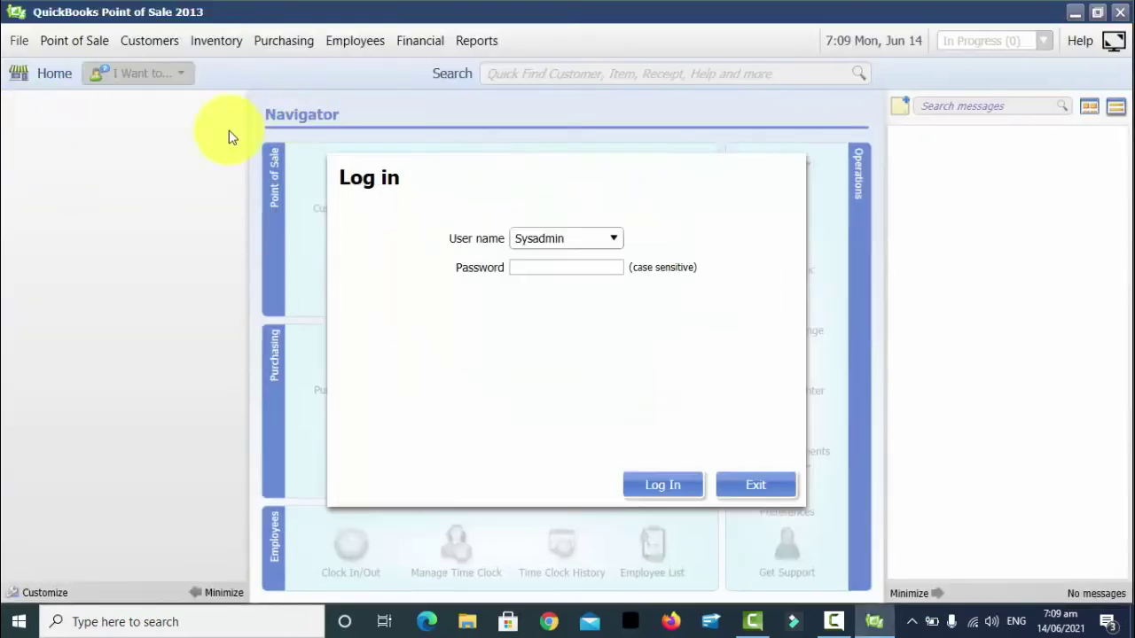
{"action": "left_click", "coordinate": [529, 265]}
{"action": "type", "text": "abc"}
{"action": "key", "text": "Return"}
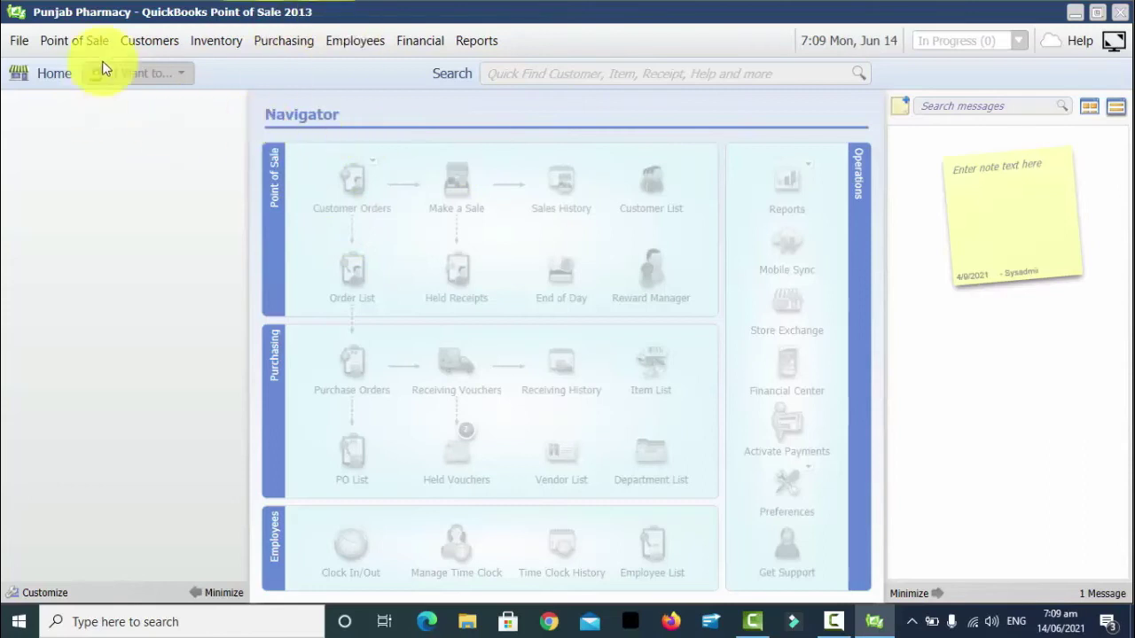
{"action": "left_click", "coordinate": [21, 45]}
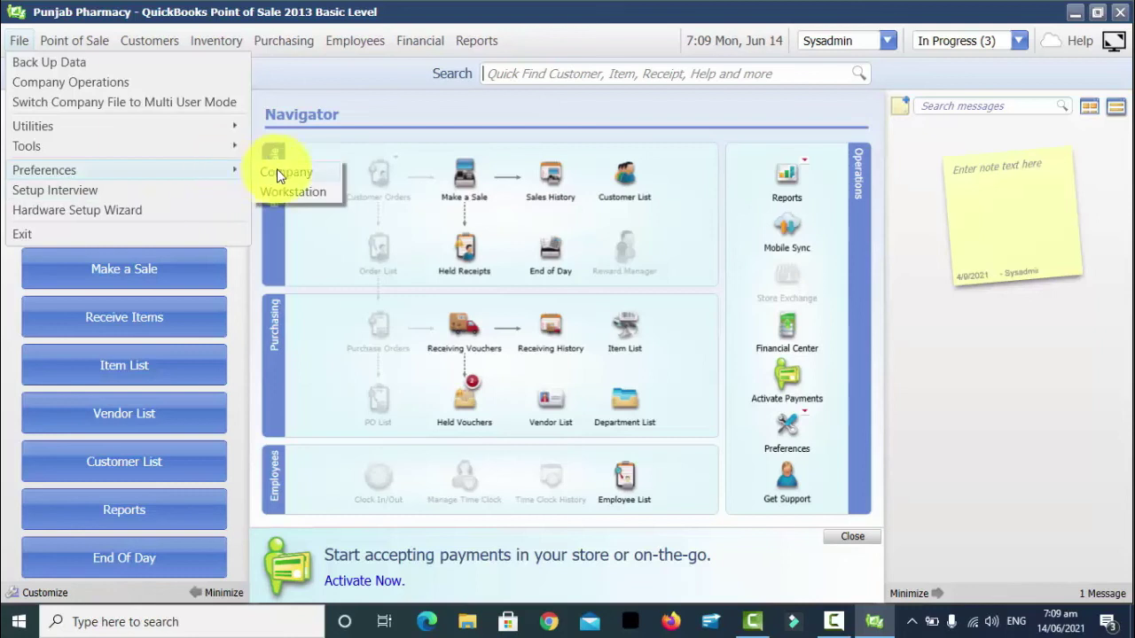
In Company preferences, set automatic backups to once a day when exiting Point of Sale
{"action": "left_click", "coordinate": [278, 172]}
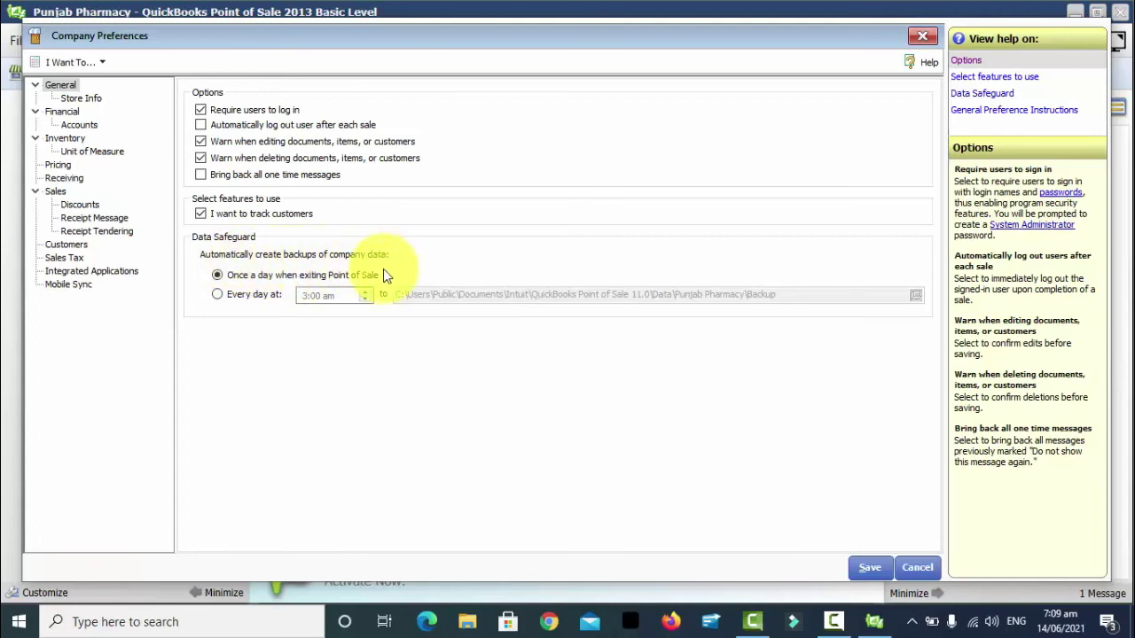
{"action": "left_click", "coordinate": [228, 275]}
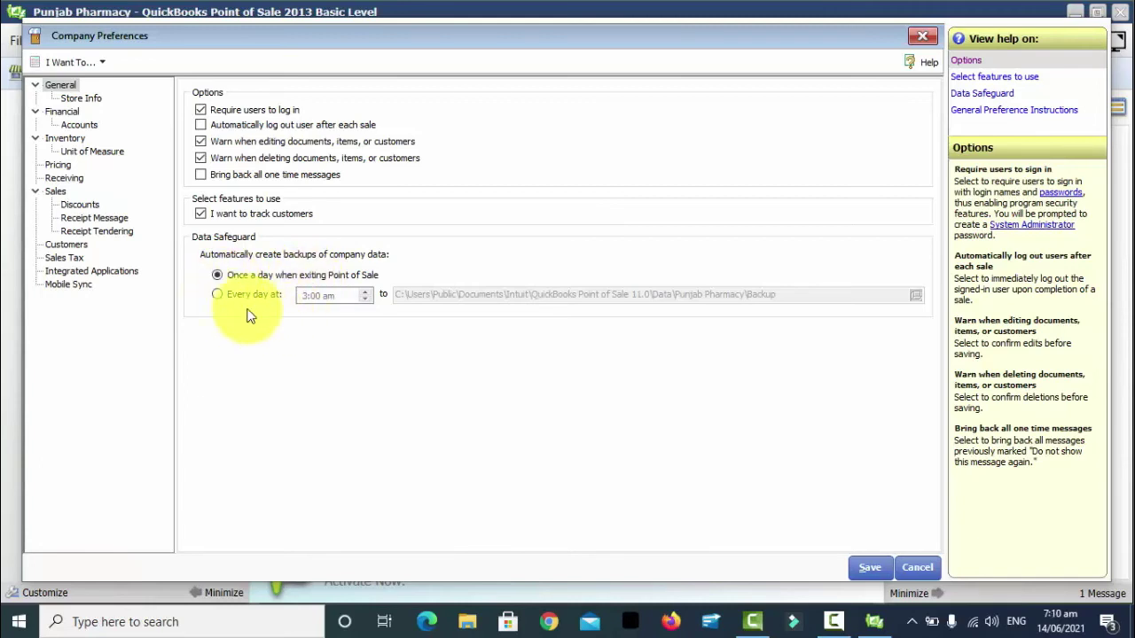
{"action": "left_click", "coordinate": [225, 293]}
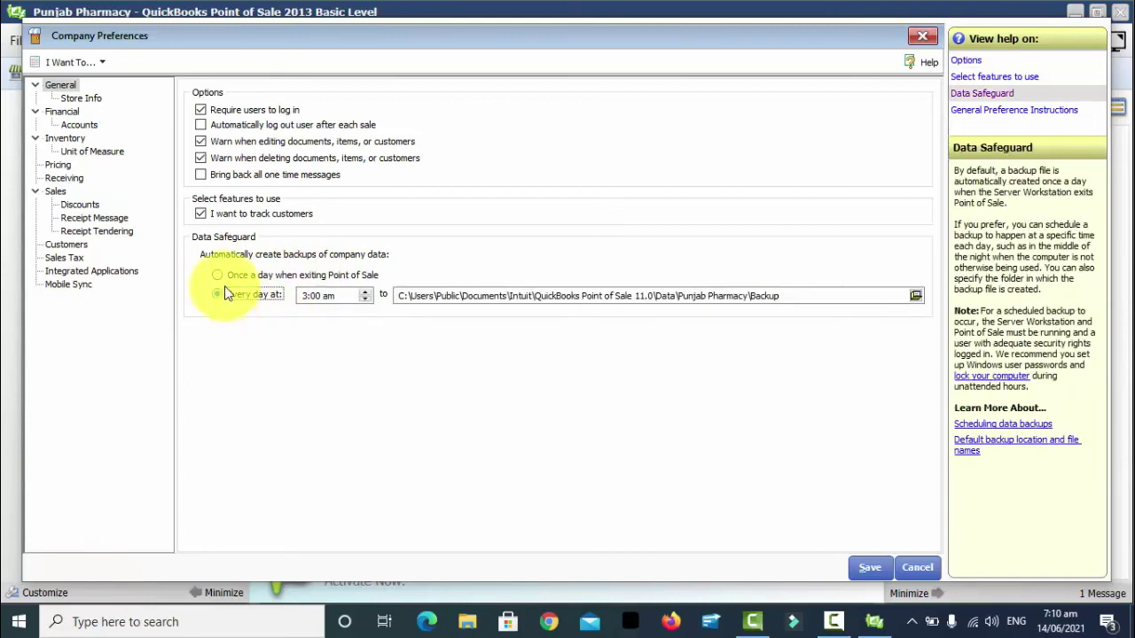
{"action": "left_click", "coordinate": [220, 277]}
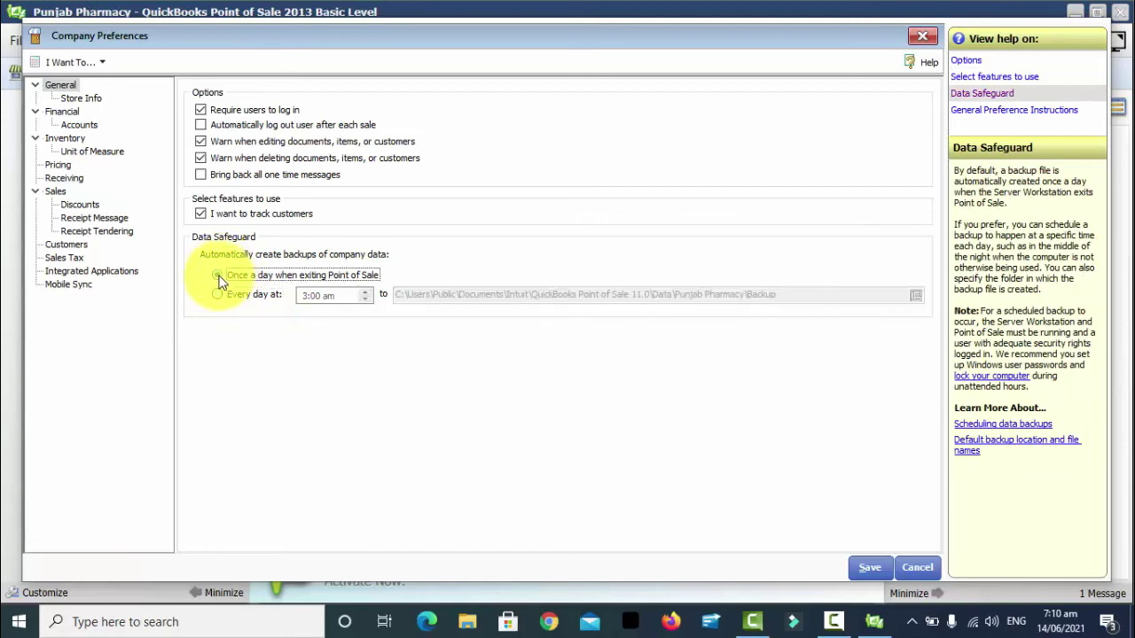
{"action": "left_click", "coordinate": [221, 278]}
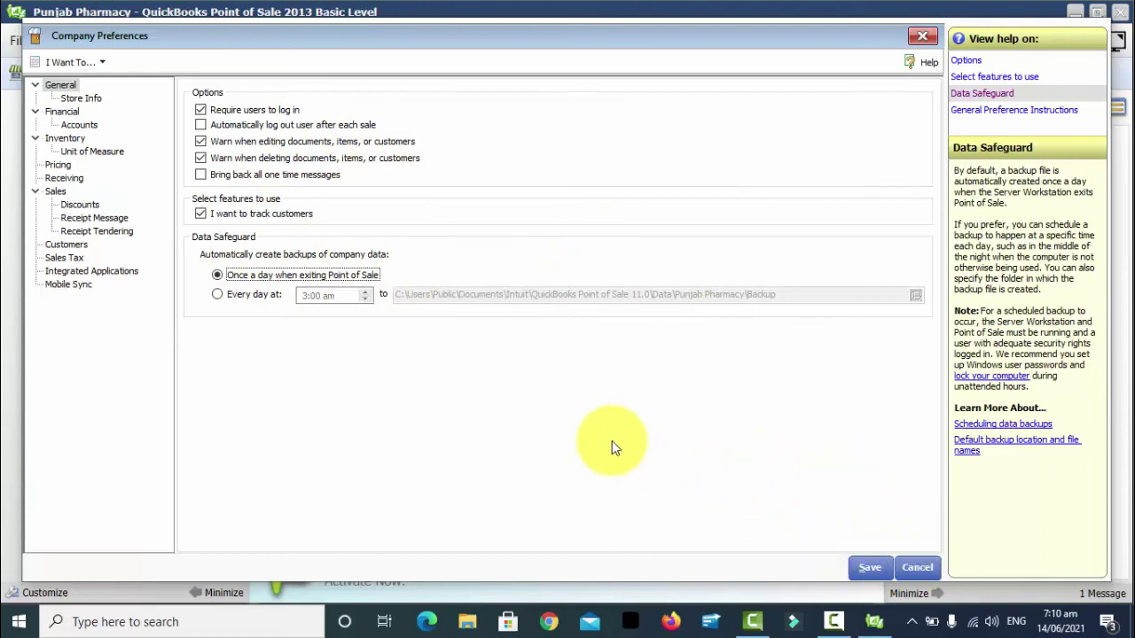
Review the Financial, Accounts, Inventory, Unit of Measure and Receiving pages, then save preferences
{"action": "left_click", "coordinate": [72, 110]}
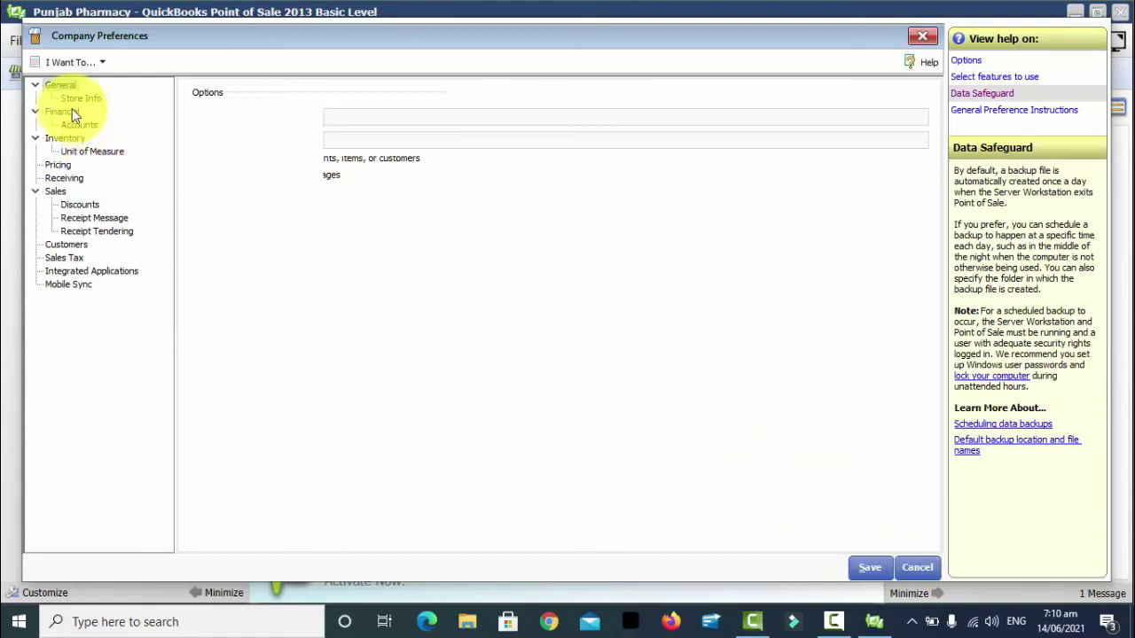
{"action": "left_click", "coordinate": [84, 125]}
{"action": "left_click", "coordinate": [79, 141]}
{"action": "left_click", "coordinate": [84, 152]}
{"action": "left_click", "coordinate": [60, 177]}
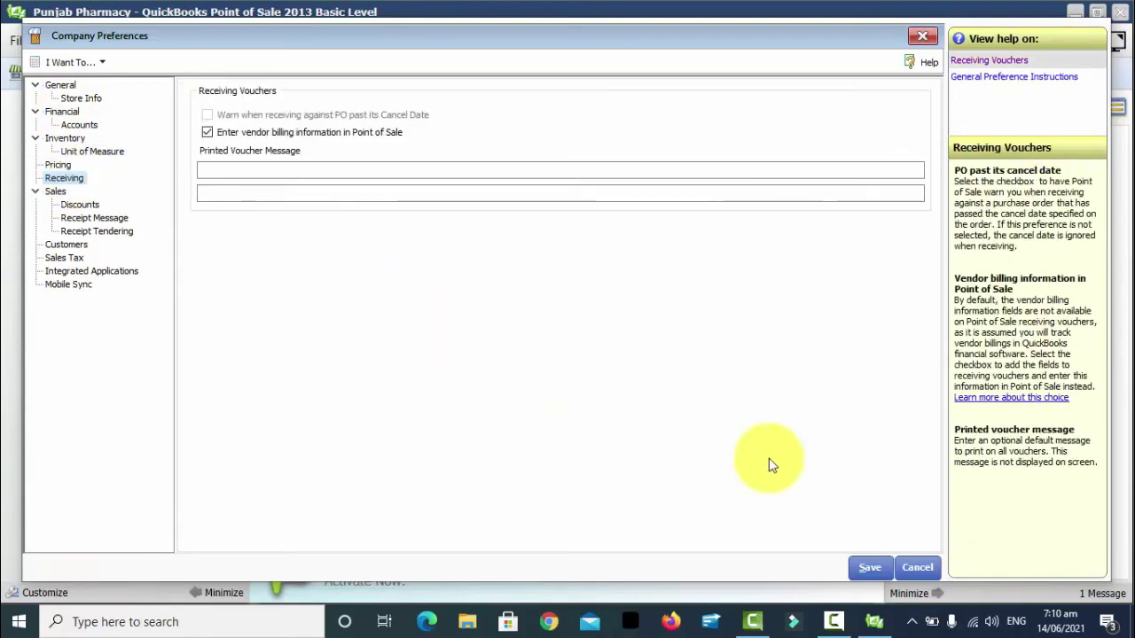
{"action": "left_click", "coordinate": [866, 569]}
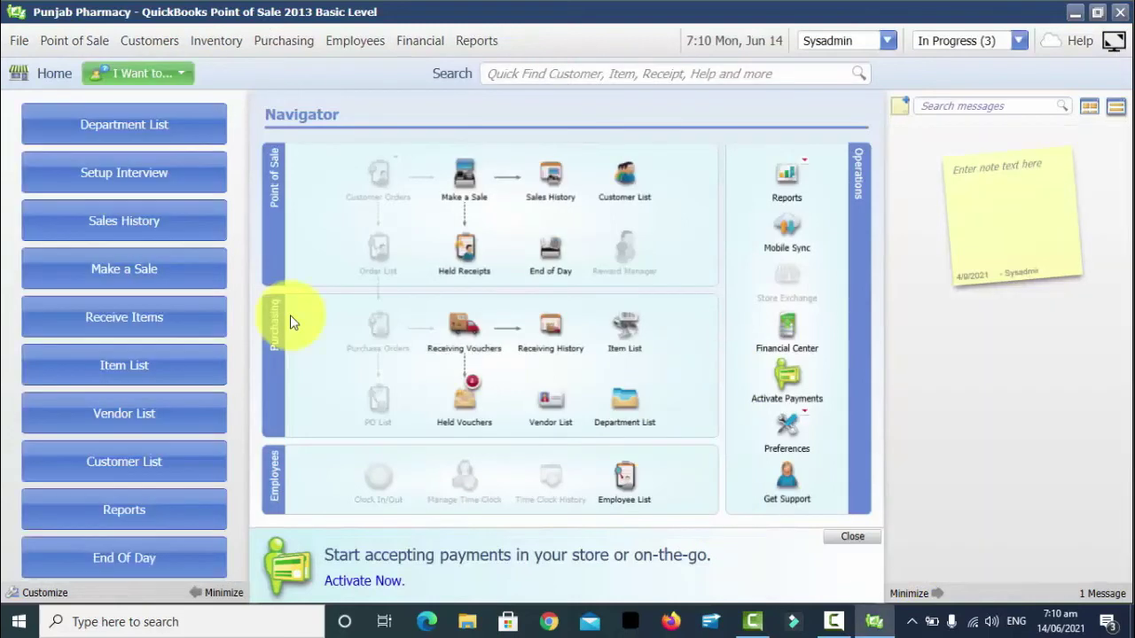